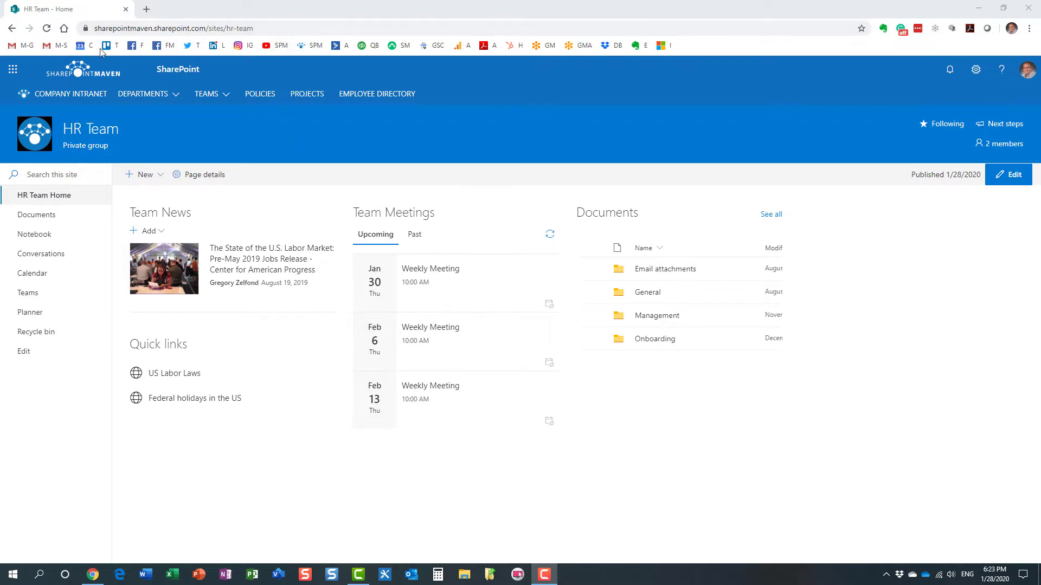
# - Reload the HR Team site from its root address, /sites/hr-team
pyautogui.click(264, 29)
pyautogui.click(264, 28)
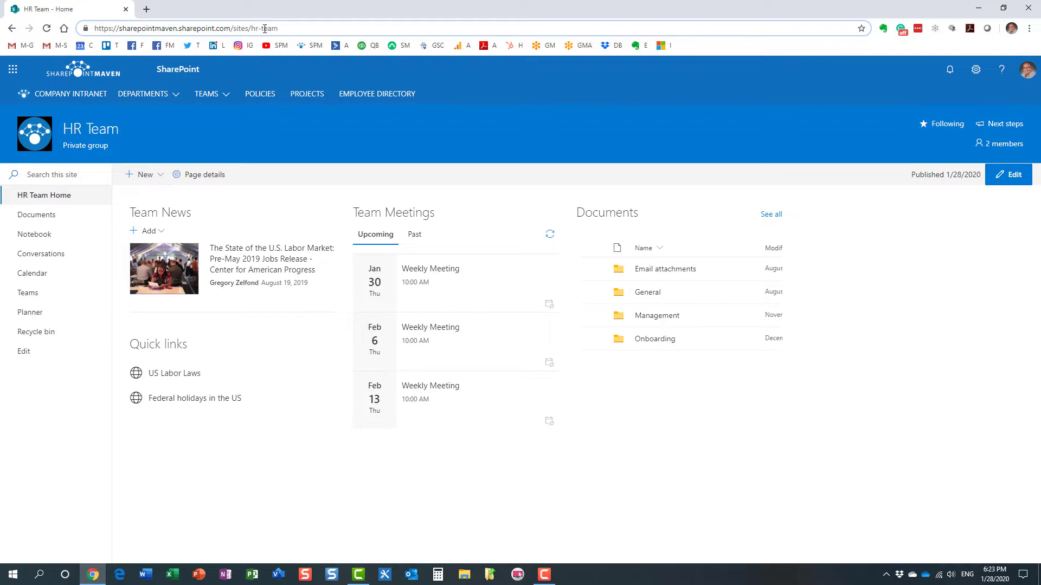
pyautogui.press('Return')
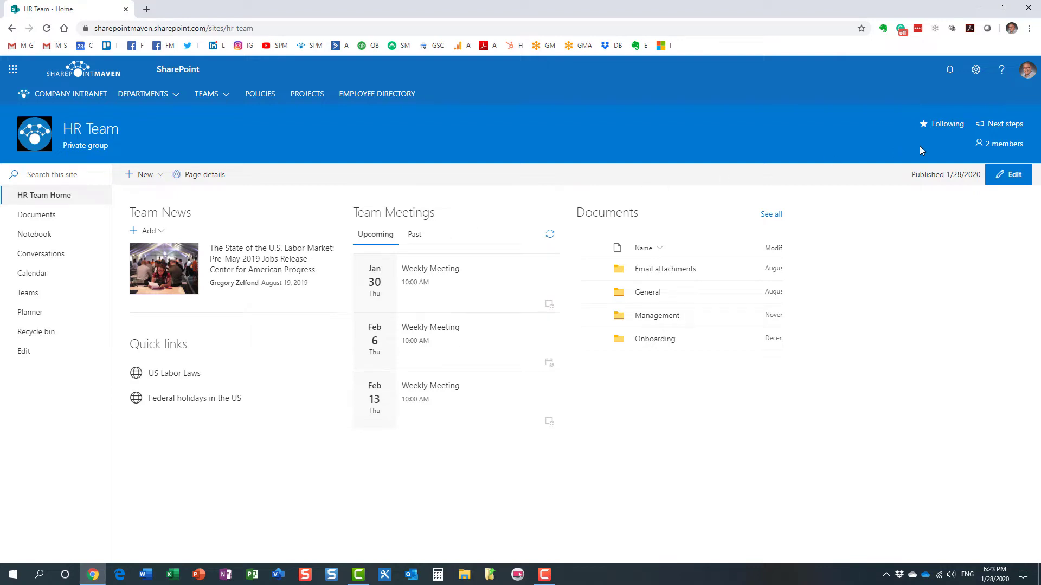
# - Open Home.aspx from the Site Pages library in the site contents and inspect the page file name in its address
pyautogui.click(976, 69)
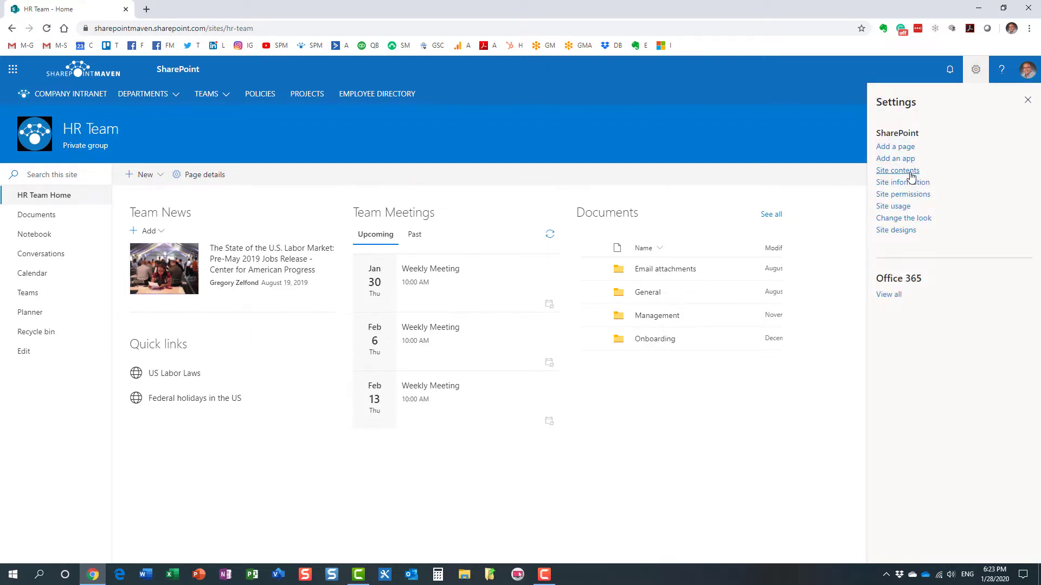
pyautogui.click(910, 172)
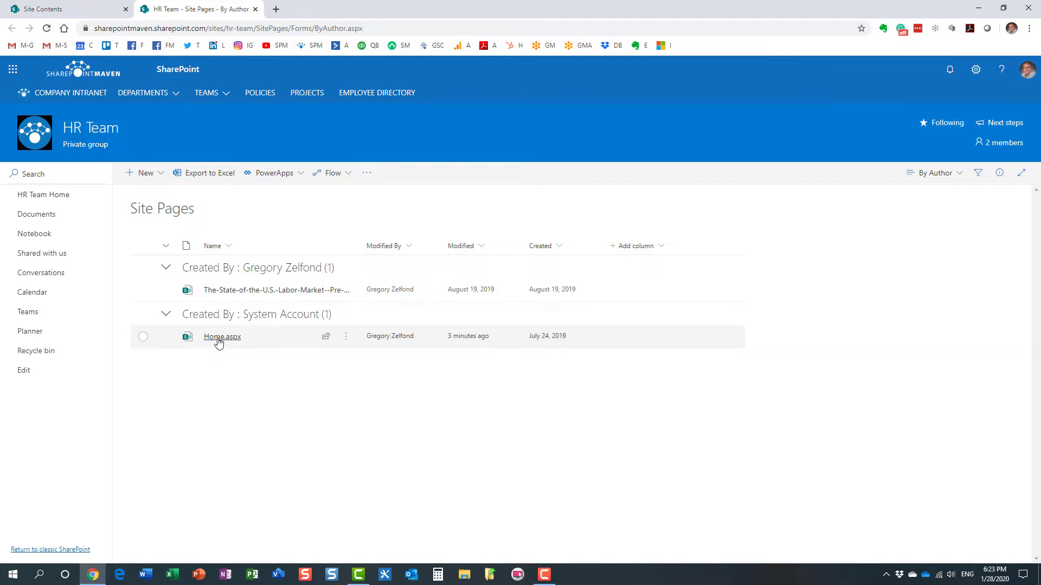
pyautogui.click(218, 337)
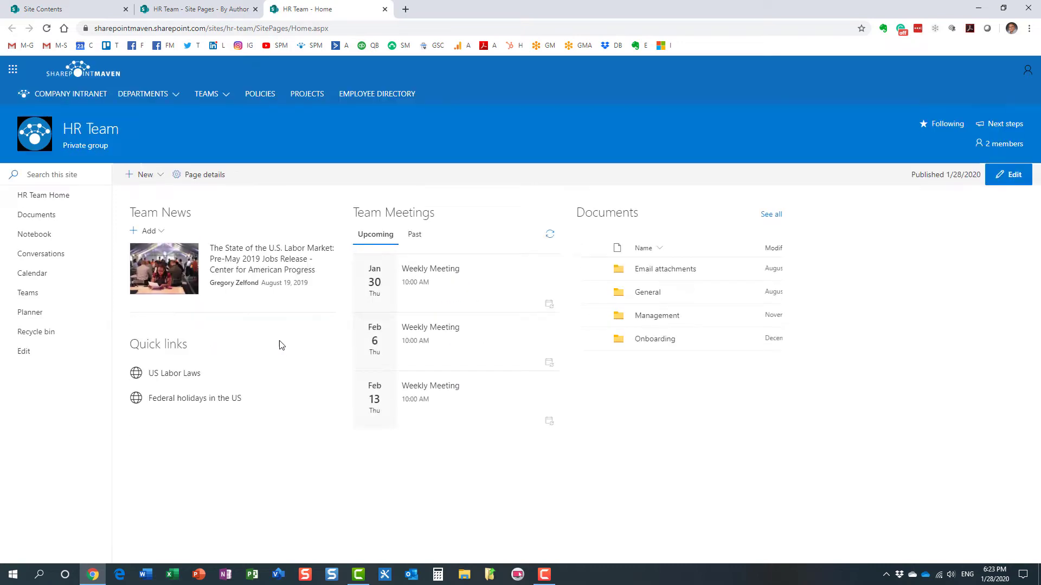
pyautogui.moveTo(329, 28); pyautogui.dragTo(292, 30)
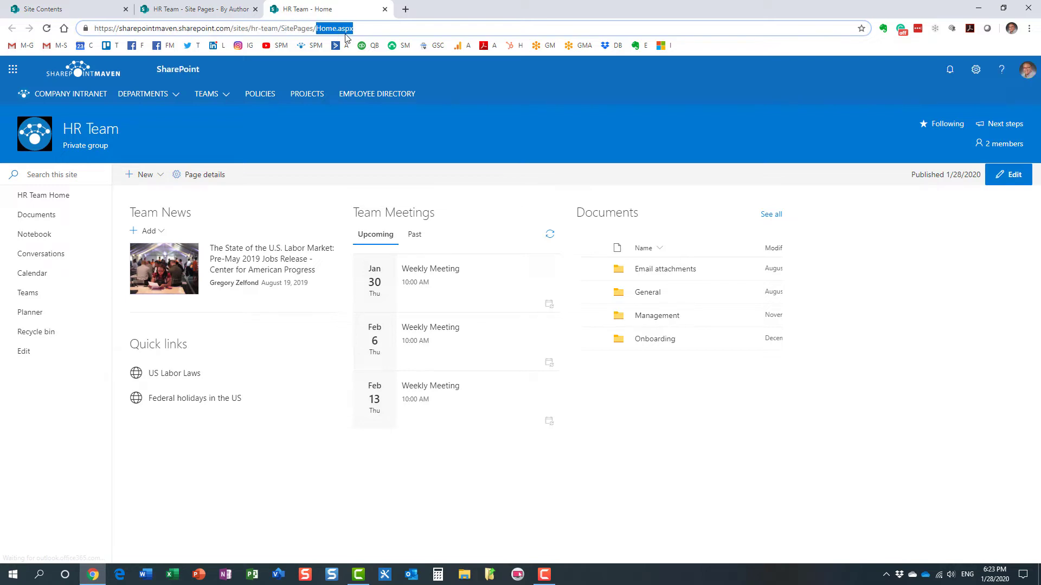
pyautogui.moveTo(282, 28); pyautogui.dragTo(363, 31)
# - Return to the HR Team home page, add a new page to the site and title it "New Awesome Page"
pyautogui.click(50, 200)
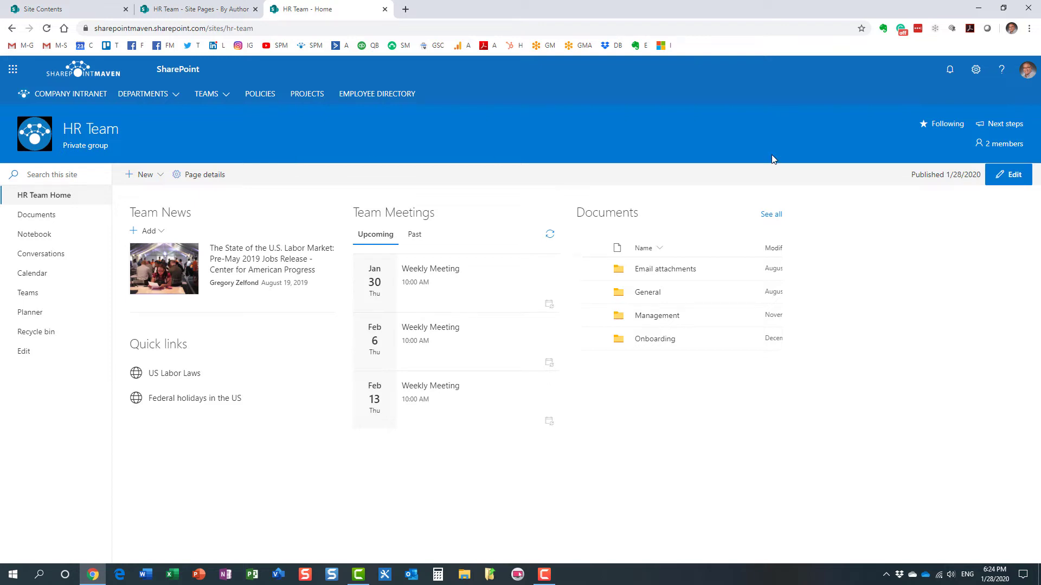
pyautogui.click(974, 72)
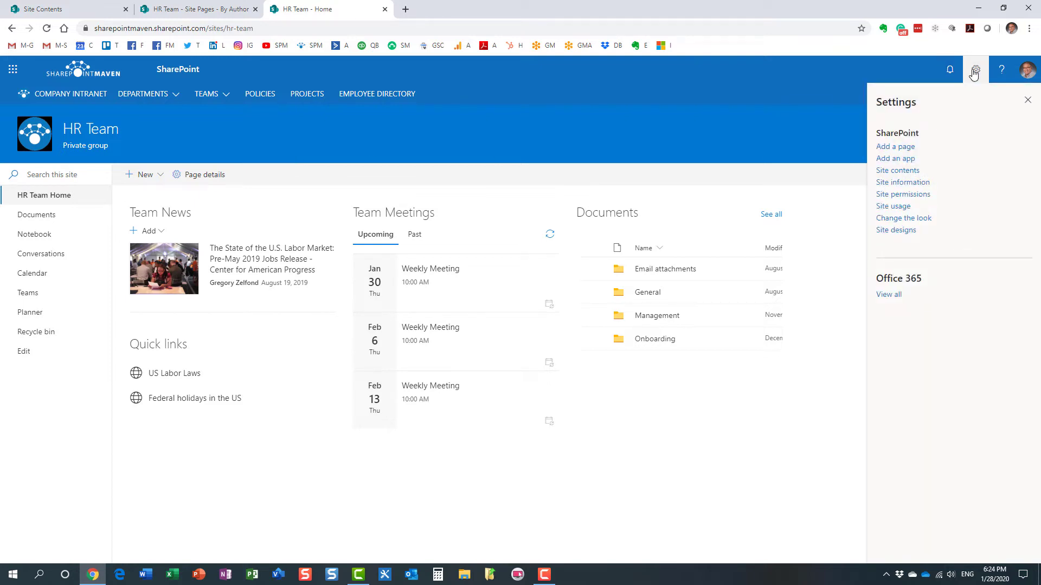
pyautogui.click(902, 146)
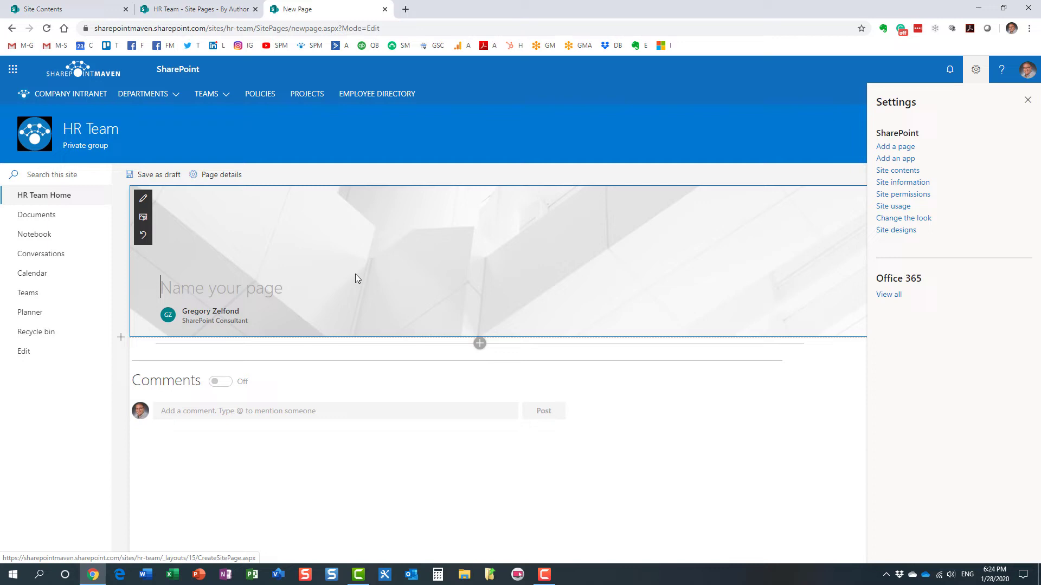
pyautogui.click(1027, 100)
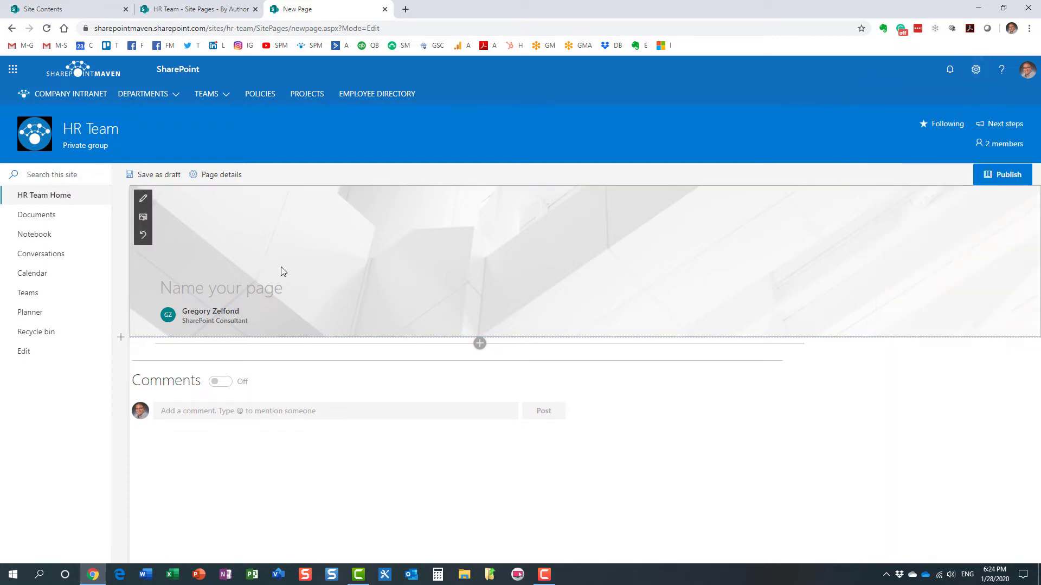
pyautogui.click(270, 282)
pyautogui.write('New')
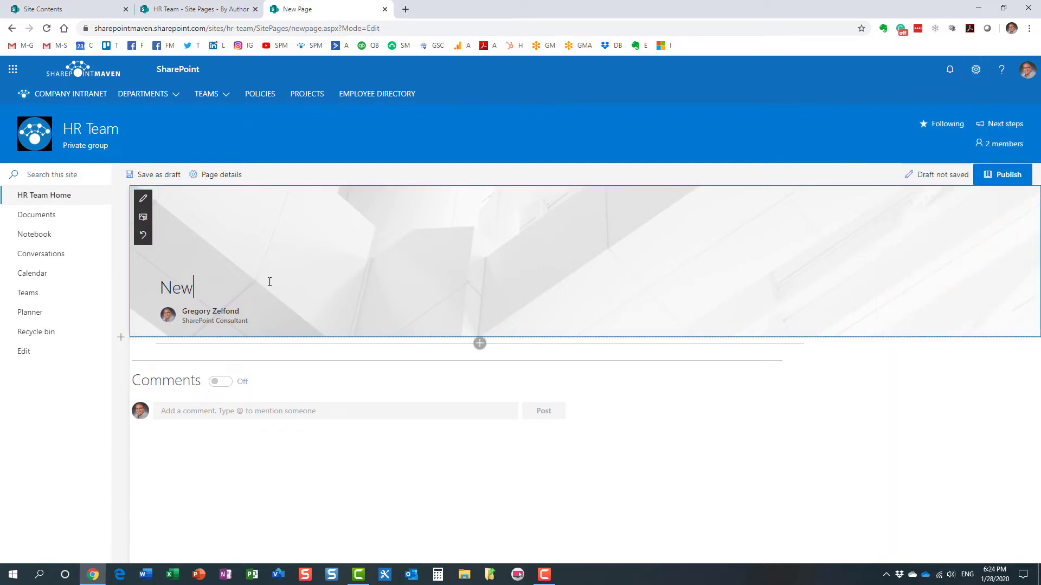
pyautogui.write(' Awesome Page')
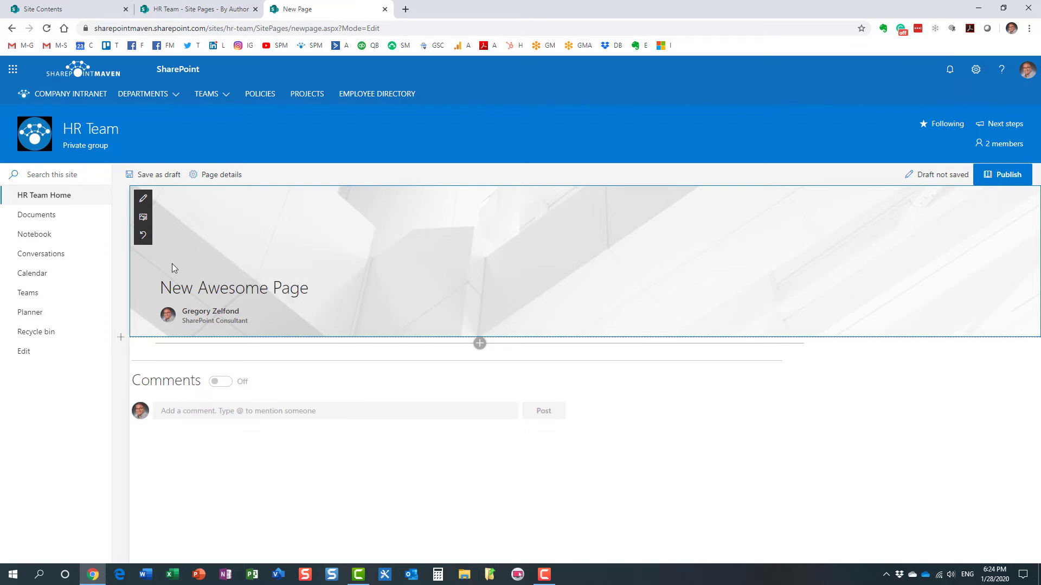
# - Add a three-column section below the page's title area
pyautogui.click(480, 343)
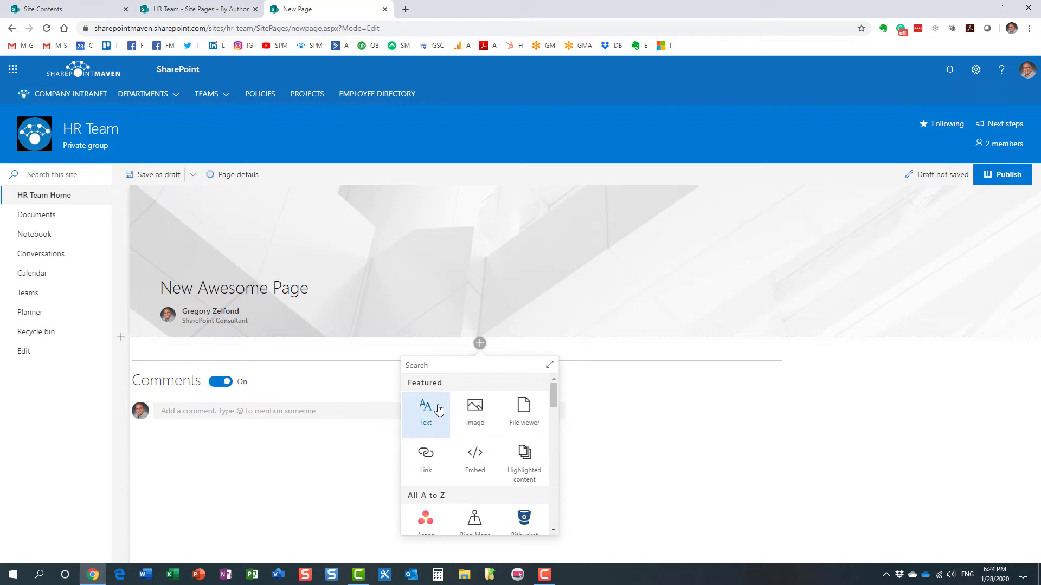
pyautogui.click(118, 340)
pyautogui.click(265, 360)
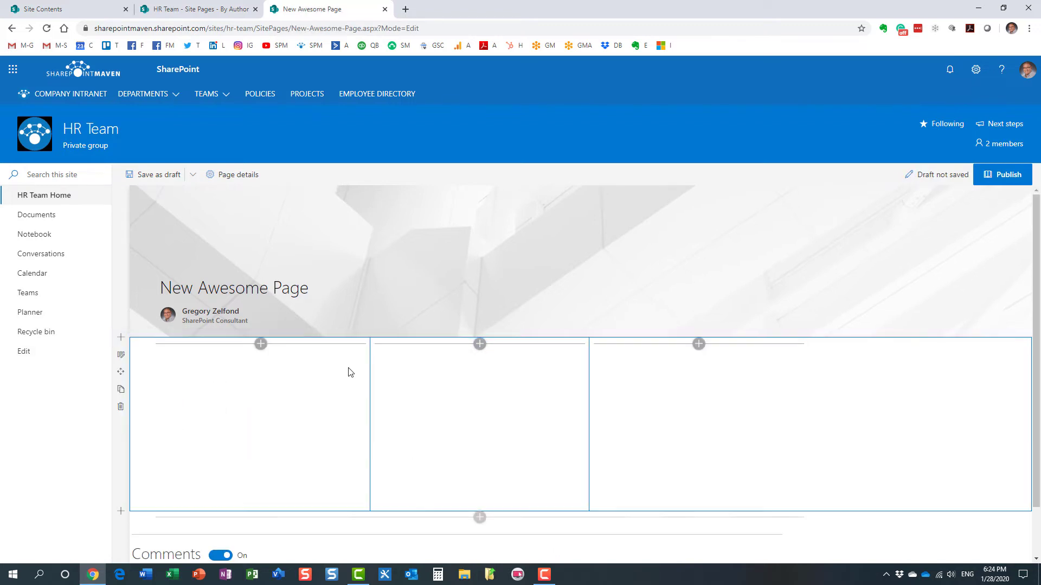
# - Insert a Text web part reading "Some Text" in the section's first column and publish the page
pyautogui.click(261, 344)
pyautogui.click(208, 404)
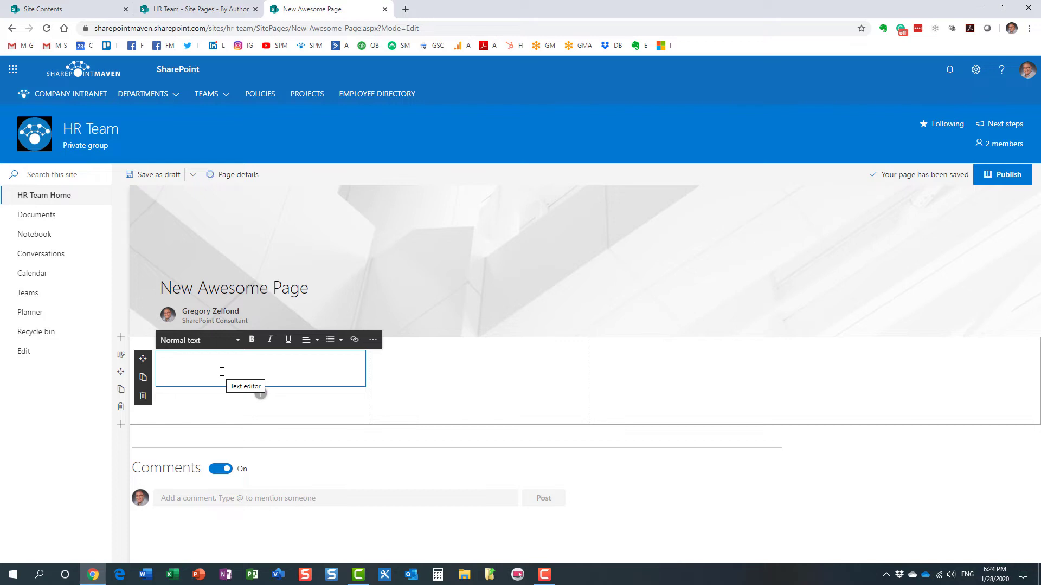
pyautogui.write('Some ')
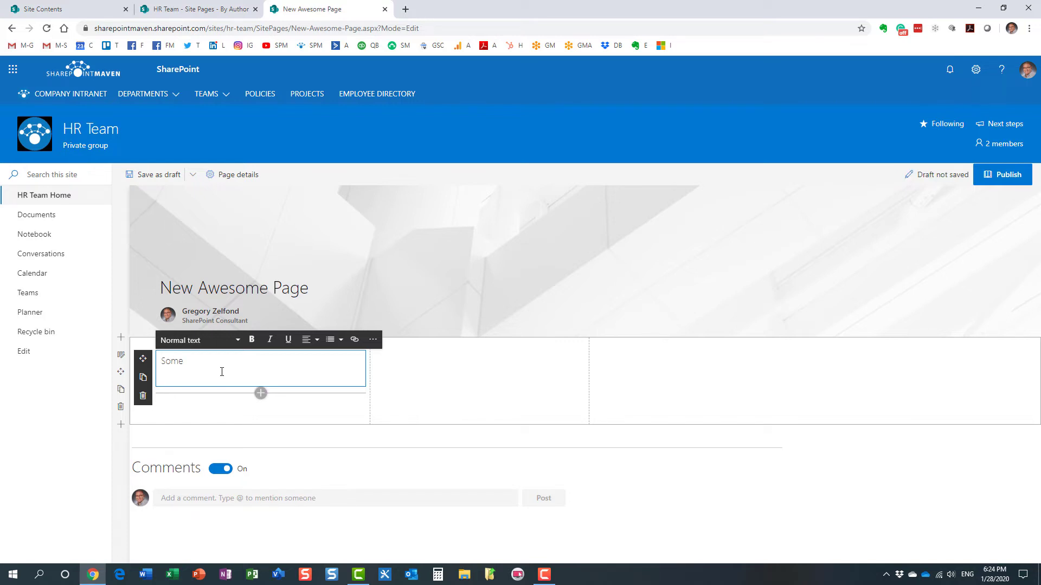
pyautogui.write('Text')
pyautogui.moveTo(469, 359)
pyautogui.moveTo(772, 391)
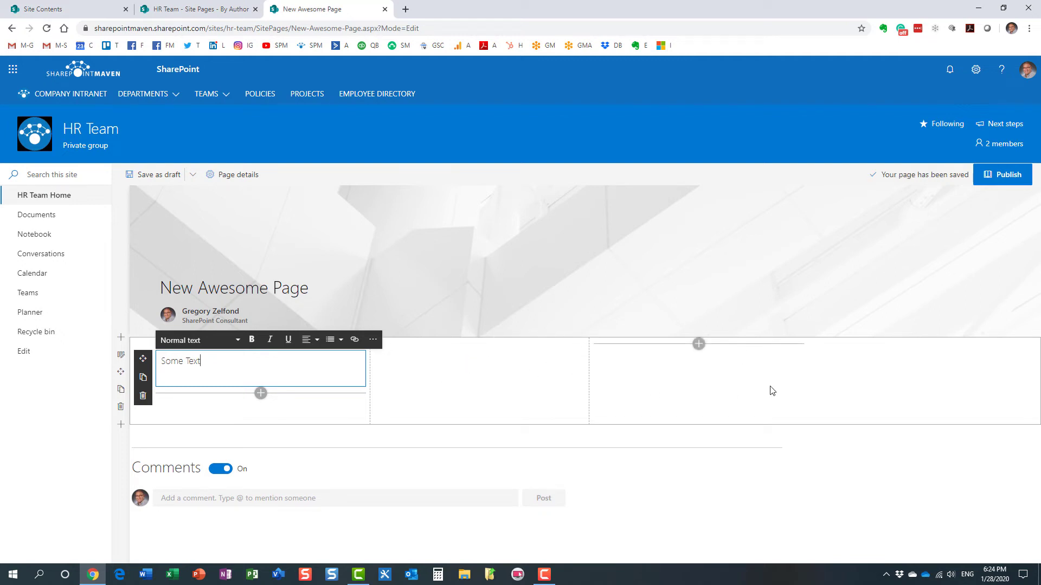
pyautogui.click(995, 180)
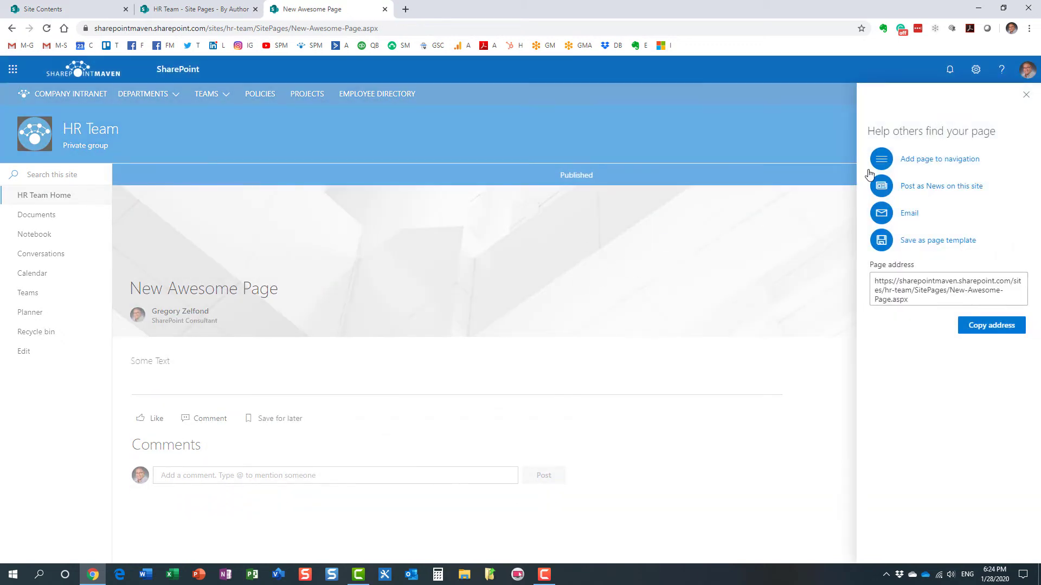
pyautogui.click(1024, 96)
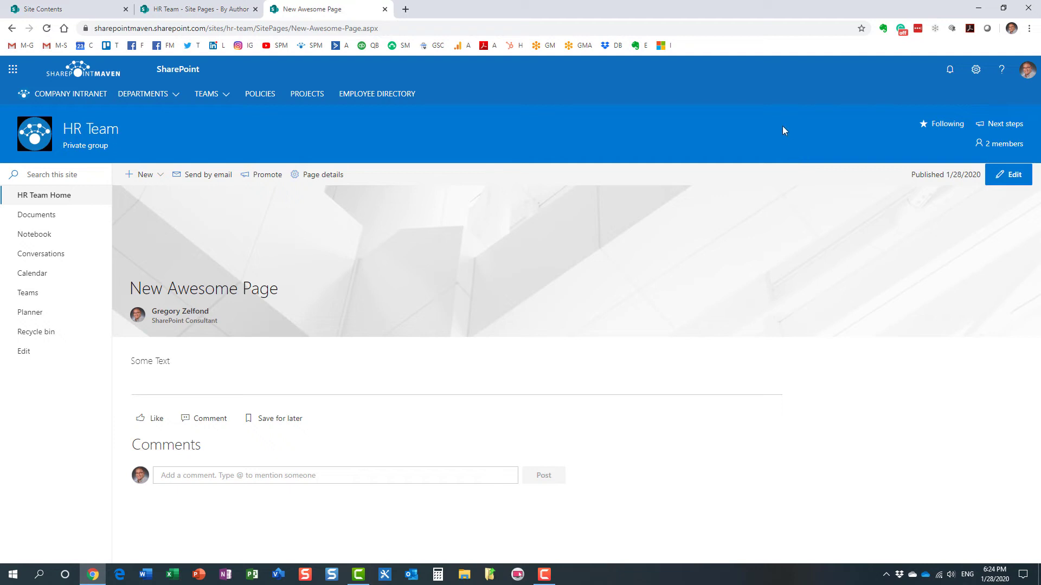
# - Return to the HR Team home page and examine the site's address
pyautogui.click(52, 197)
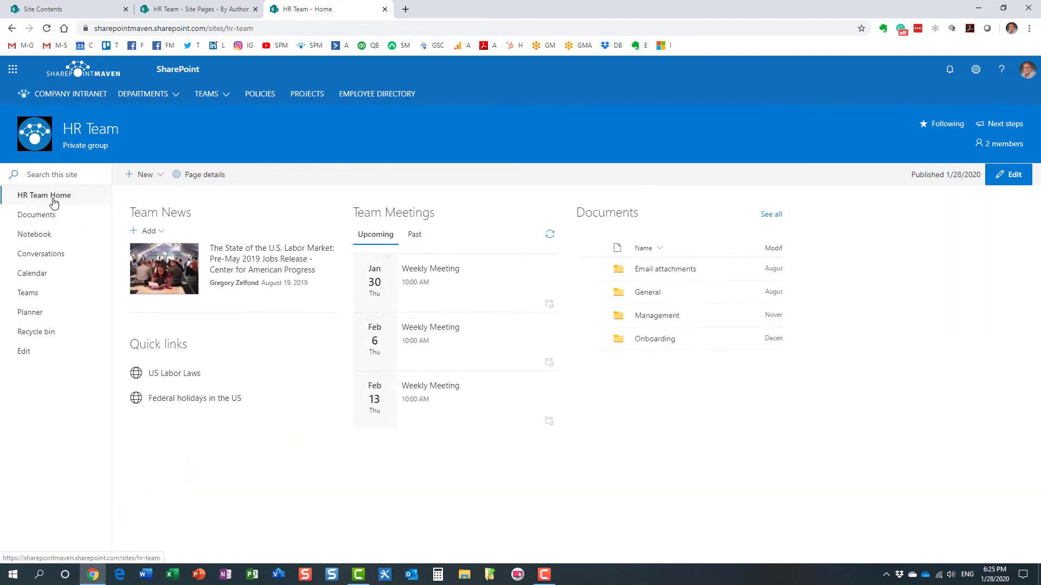
pyautogui.moveTo(262, 28); pyautogui.dragTo(200, 28)
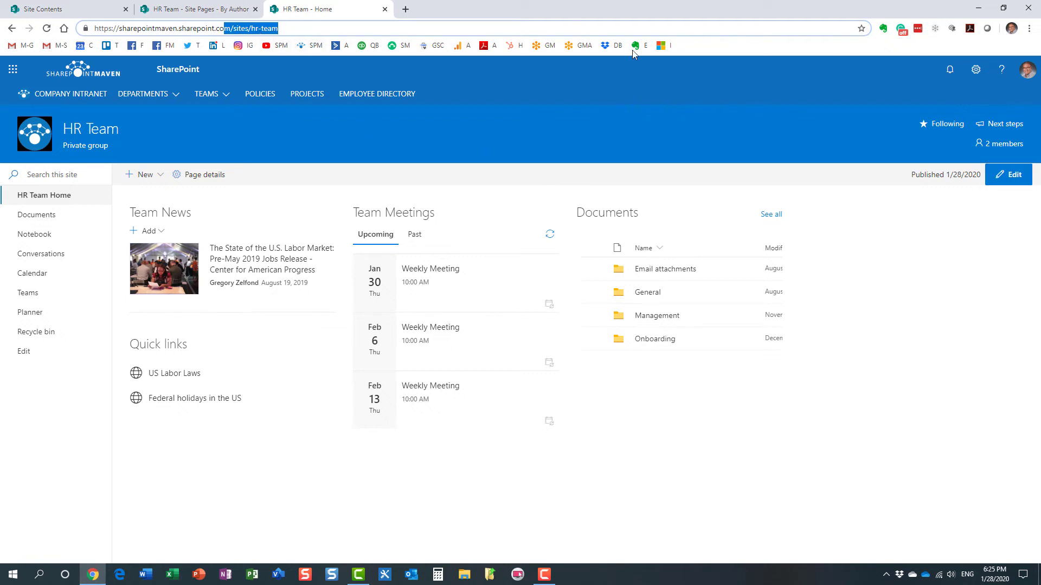
# - Open the Site Pages library from the site contents and review the actions available for New-Awesome-Page.aspx
pyautogui.click(974, 79)
pyautogui.click(907, 173)
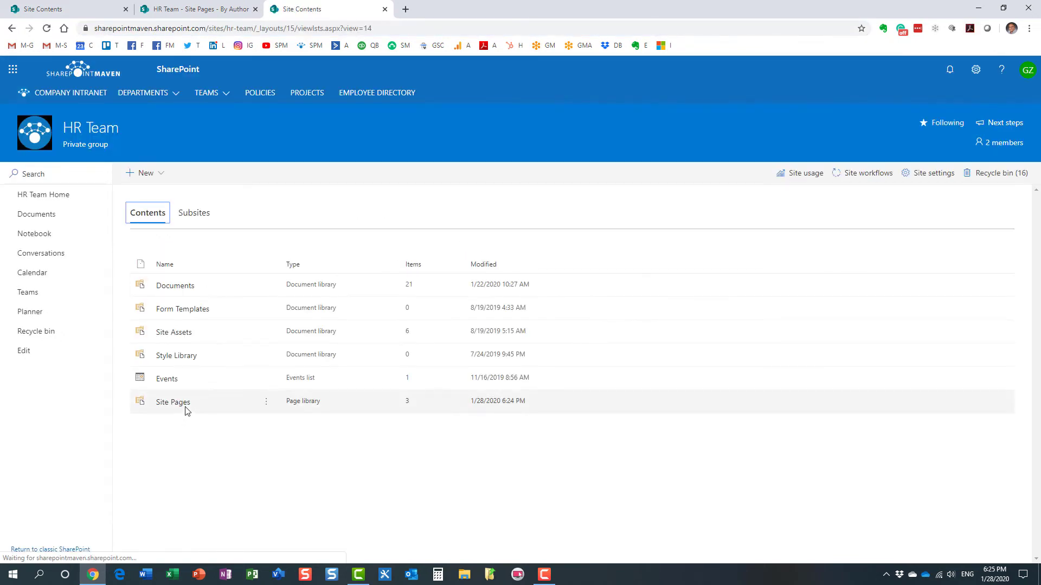
pyautogui.click(183, 408)
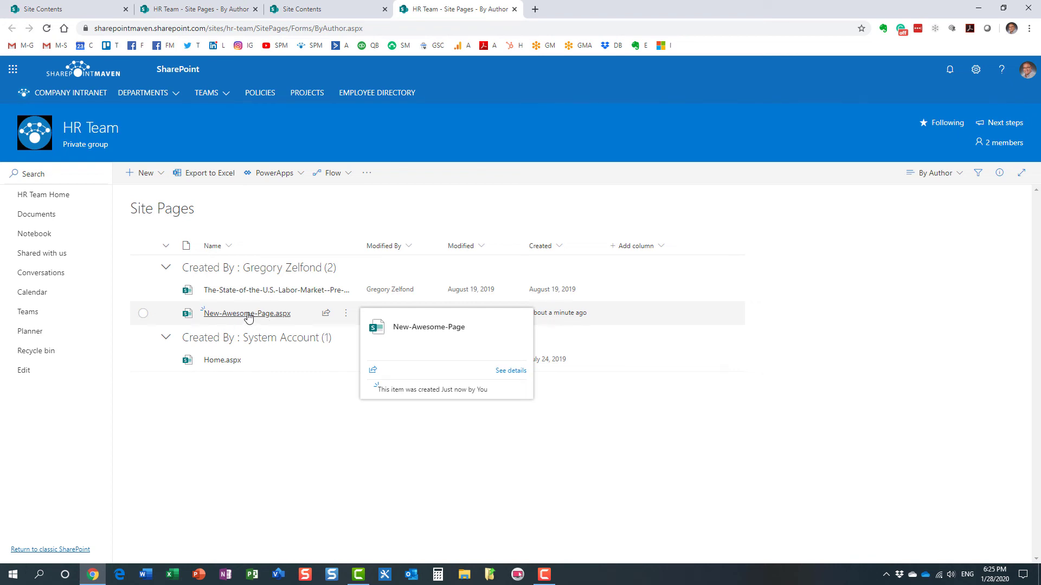
pyautogui.rightClick(248, 317)
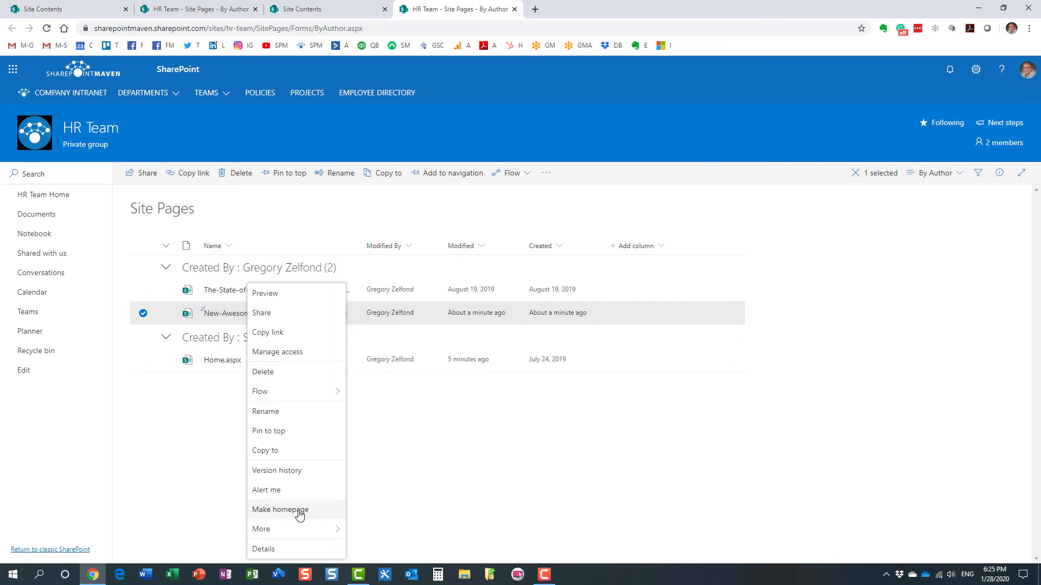
pyautogui.click(525, 485)
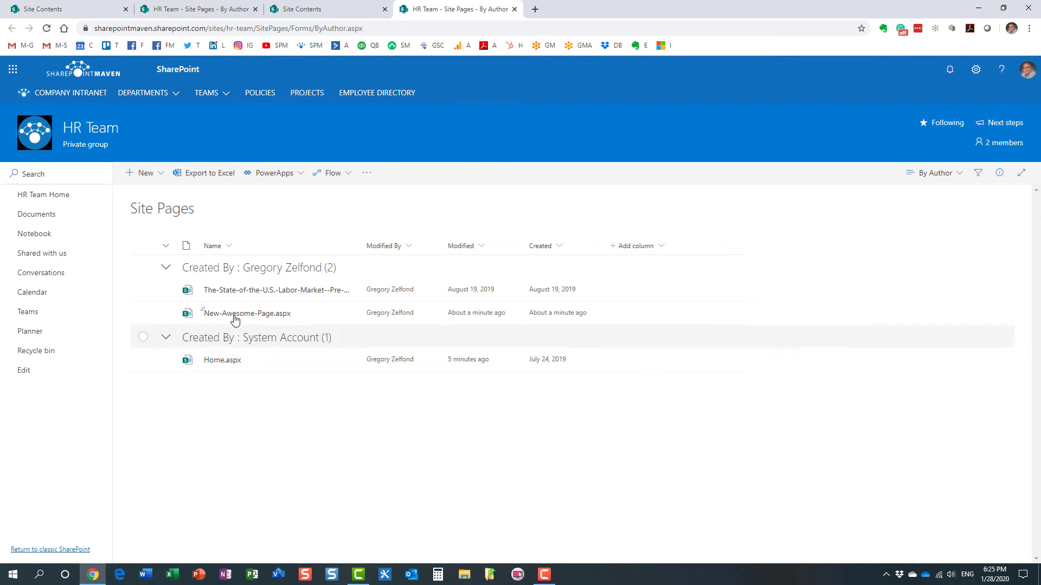
# - Open New-Awesome-Page.aspx in edit mode and republish it
pyautogui.click(232, 317)
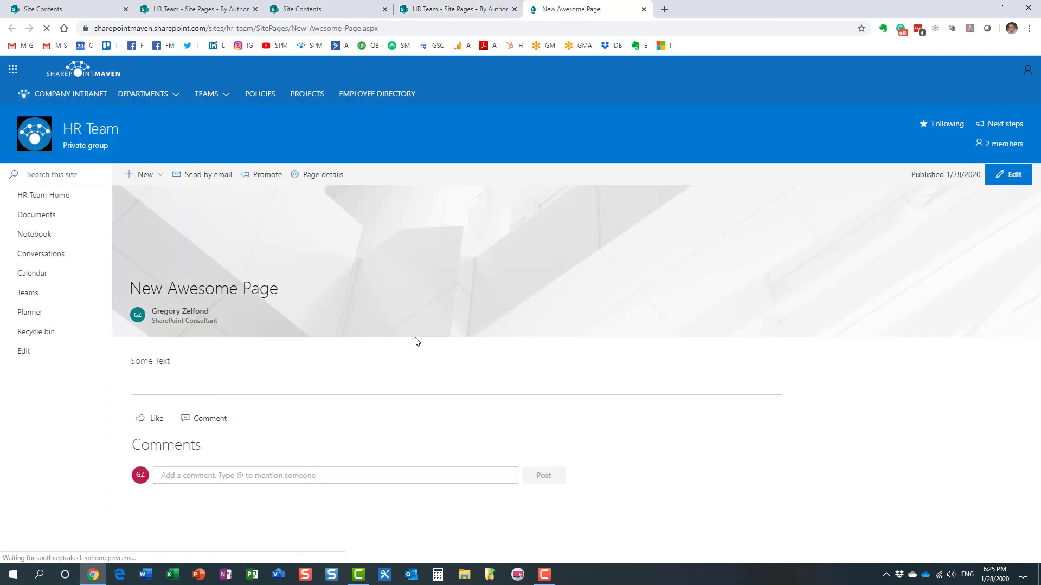
pyautogui.click(1007, 174)
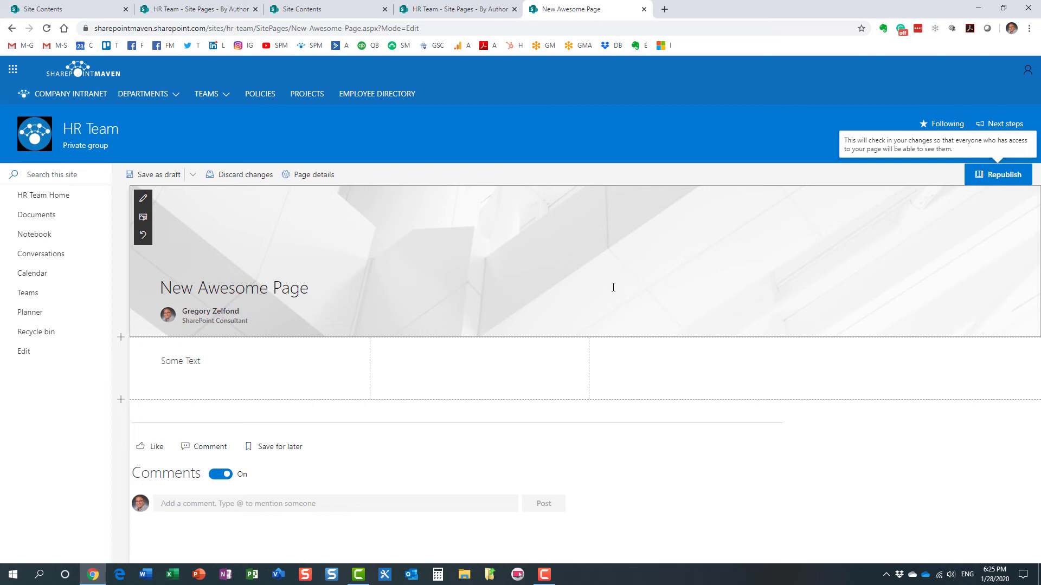
pyautogui.click(1004, 176)
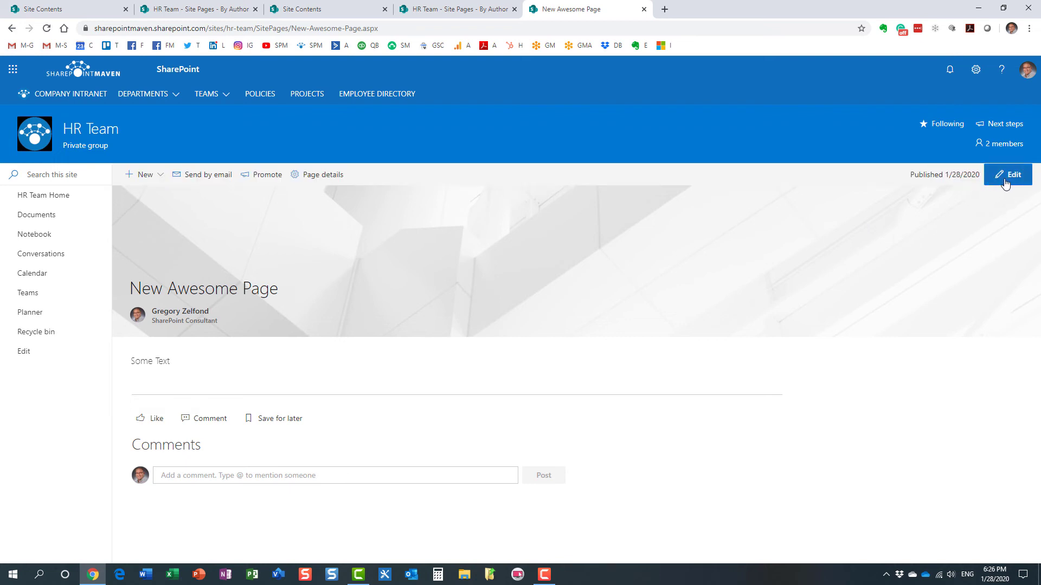
# - Make New-Awesome-Page.aspx the site homepage from the Site Pages library in the site contents
pyautogui.click(975, 69)
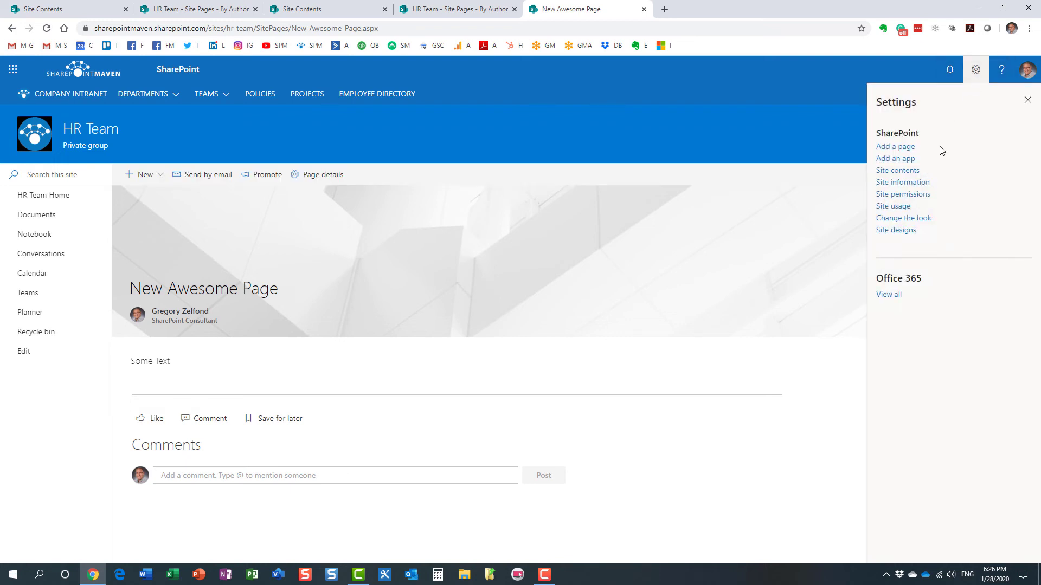
pyautogui.click(909, 173)
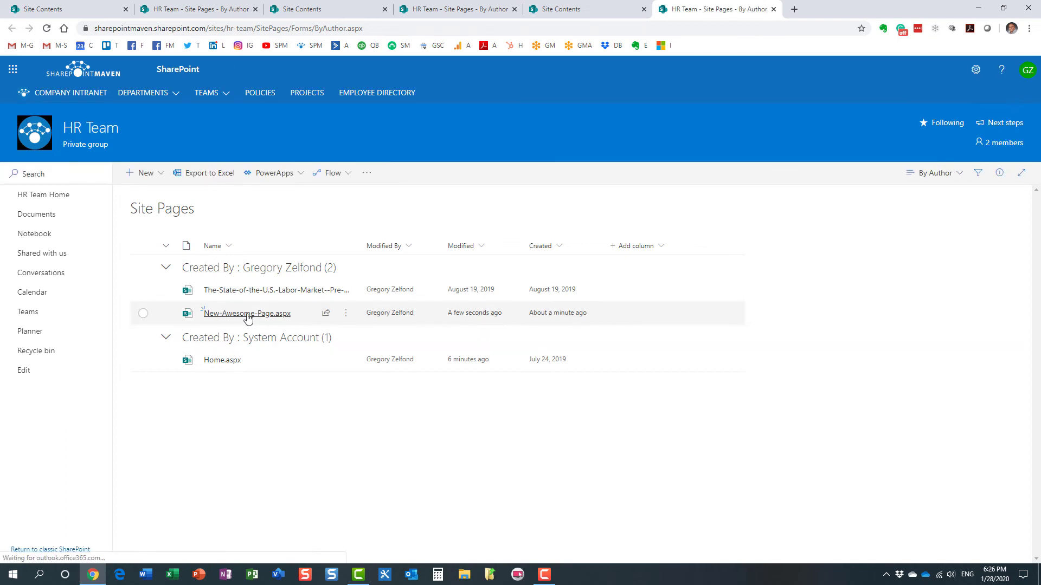
pyautogui.moveTo(250, 319)
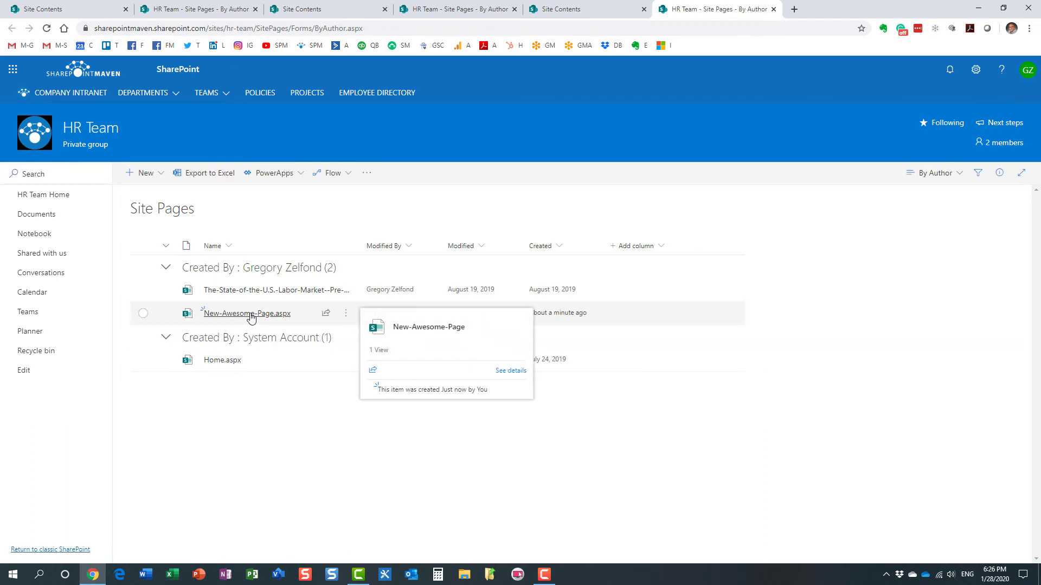
pyautogui.rightClick(251, 318)
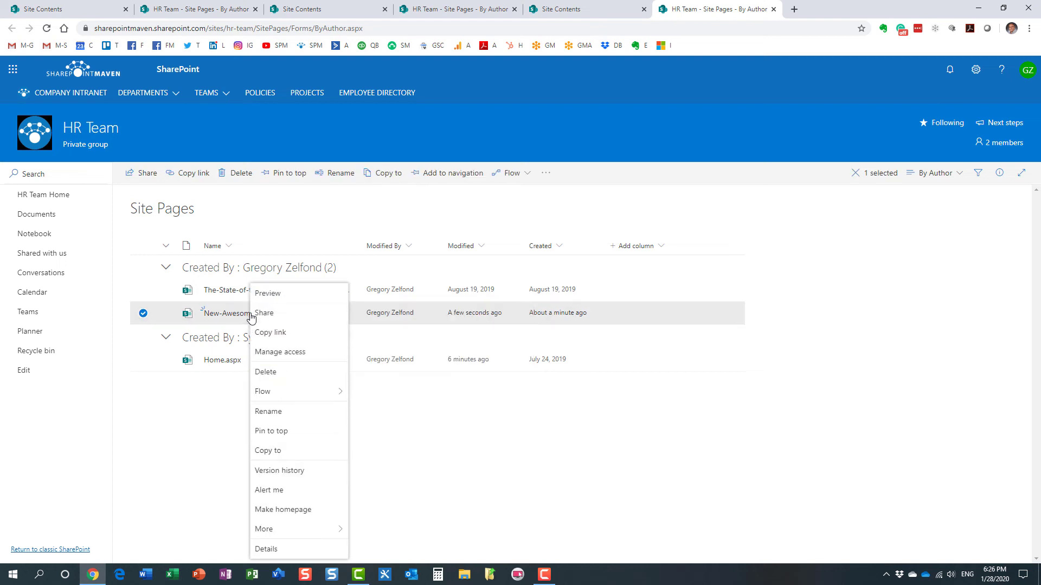
pyautogui.click(314, 513)
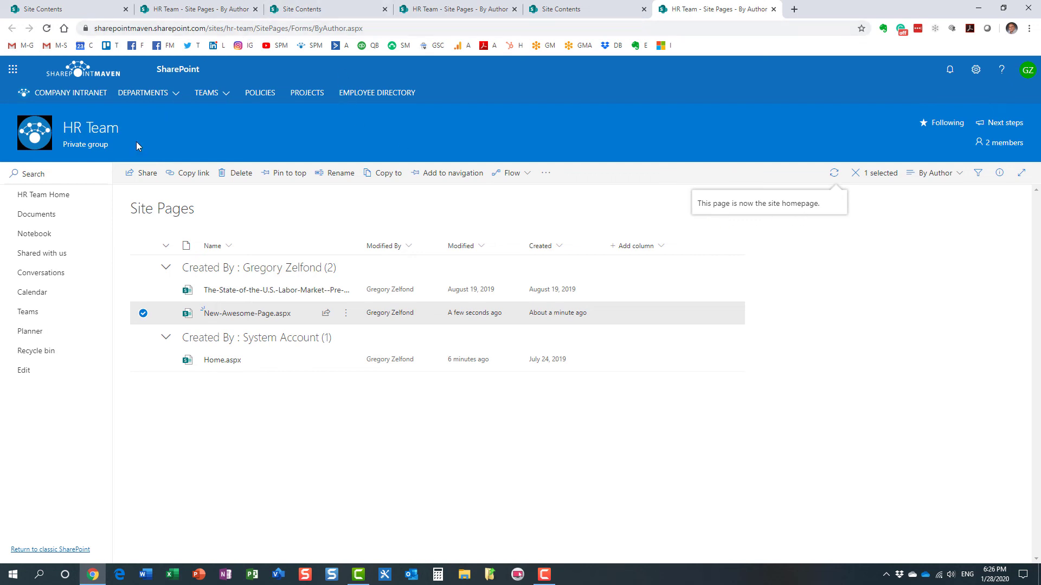
# - Load the site's root address by removing "SitePages/Forms/ByAuthor.aspx" from the URL to check which page serves as the homepage
pyautogui.moveTo(257, 28); pyautogui.dragTo(387, 28)
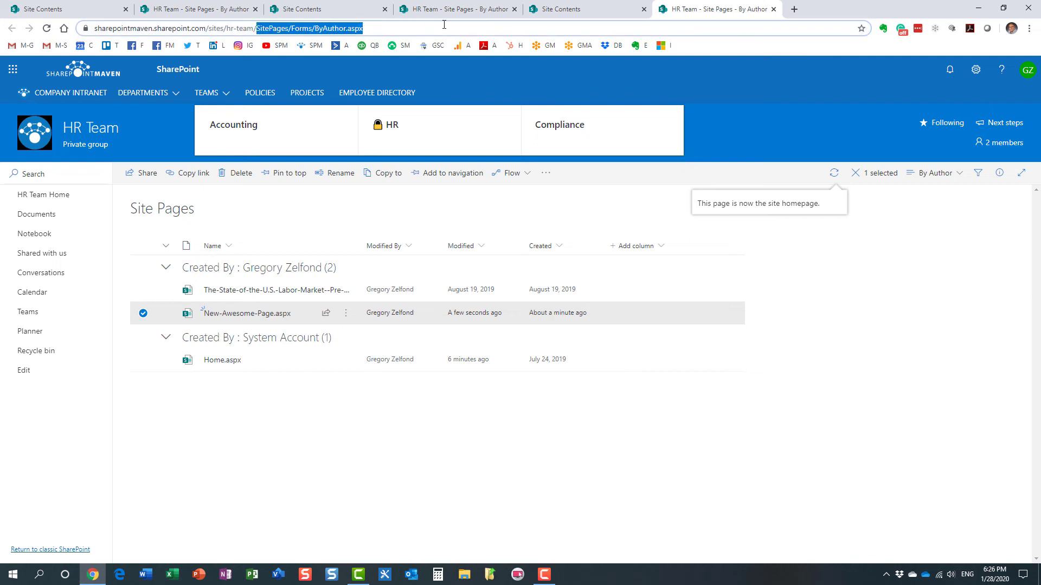
pyautogui.press('BackSpace')
pyautogui.press('Return')
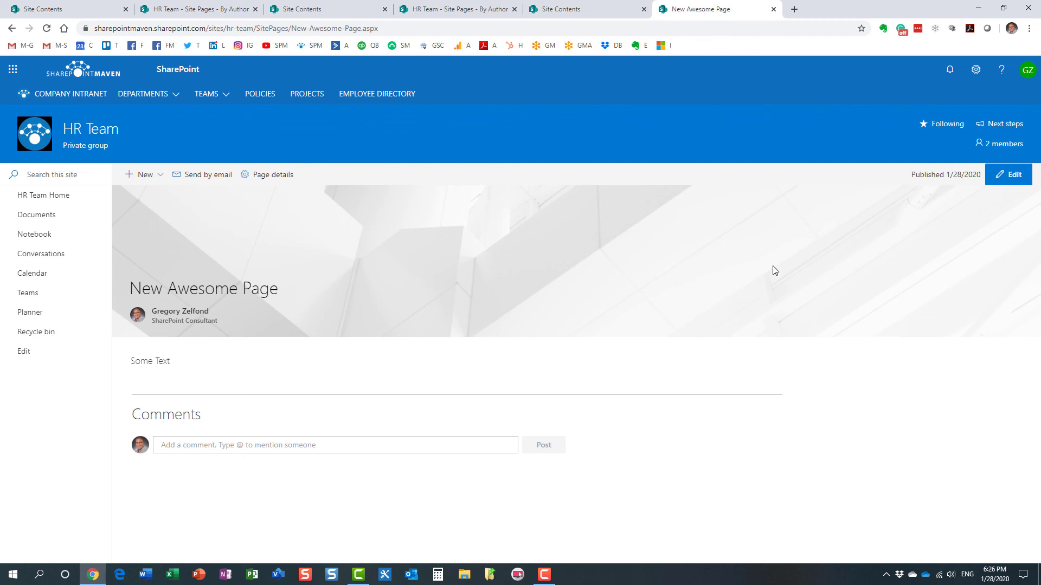
# - Open the Site Pages library from the site contents and review the actions available for Home.aspx
pyautogui.click(976, 70)
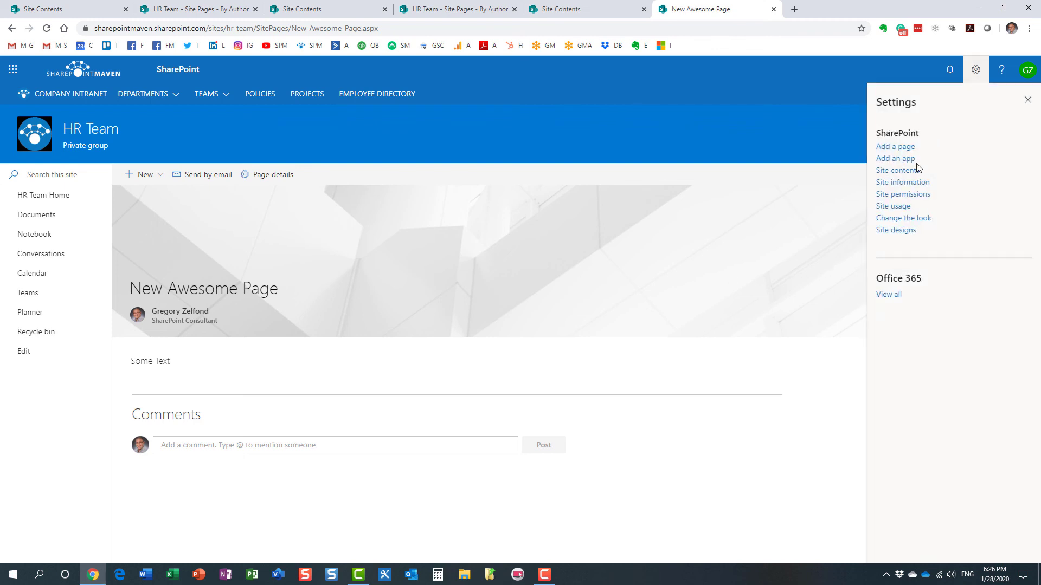
pyautogui.click(912, 173)
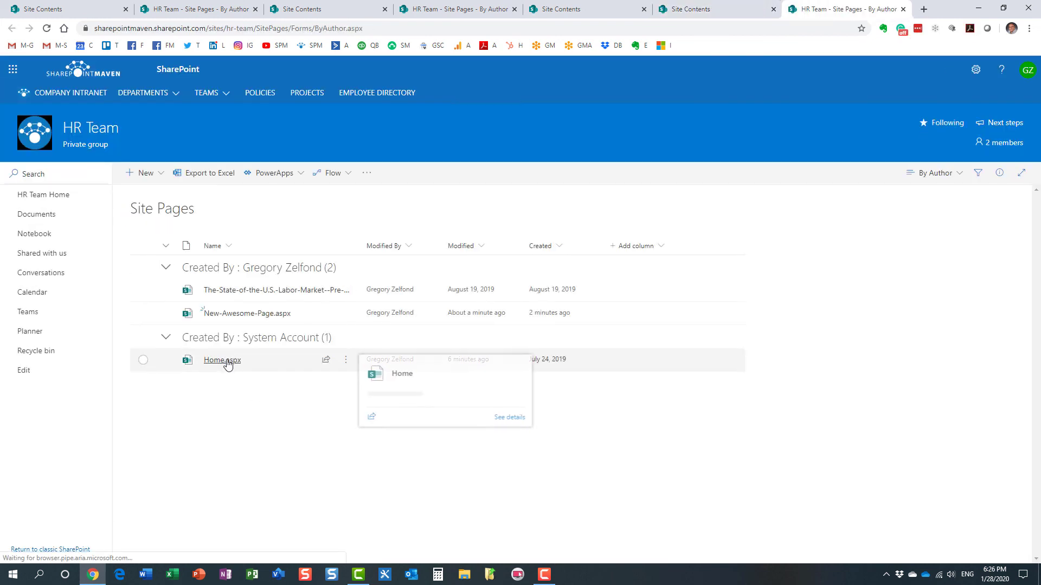
pyautogui.rightClick(219, 366)
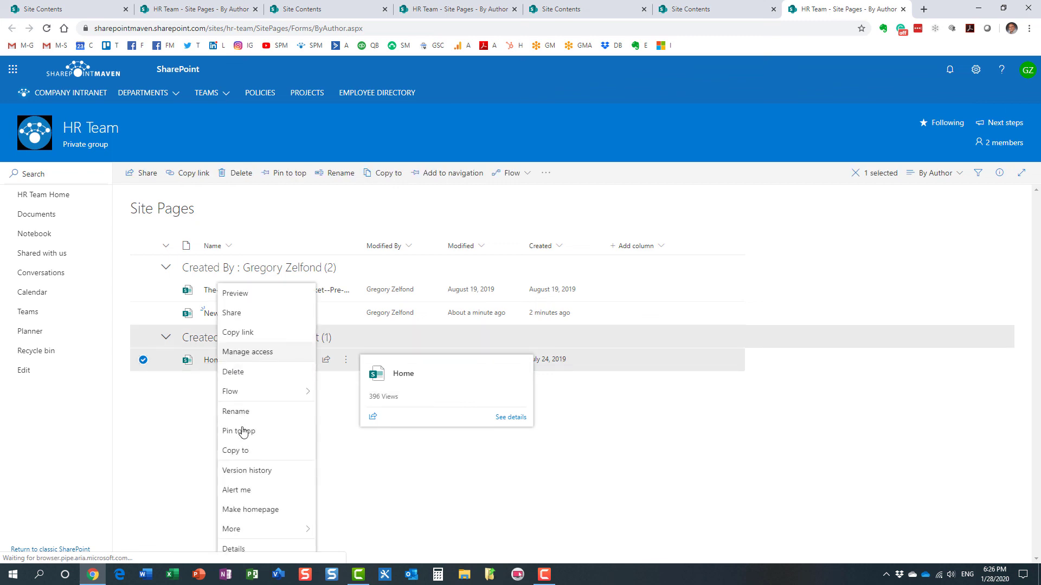
pyautogui.click(167, 421)
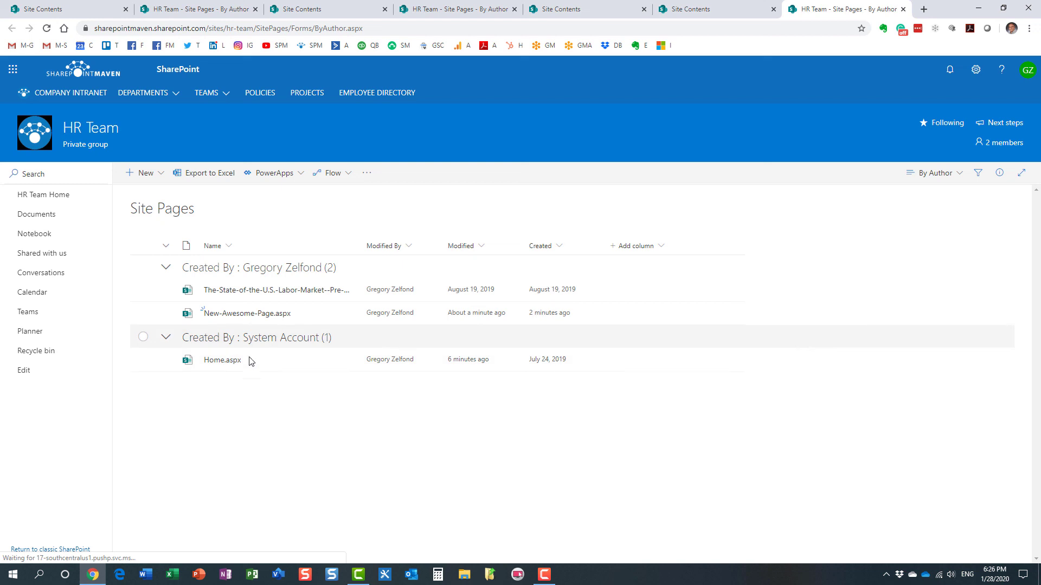
pyautogui.moveTo(219, 366)
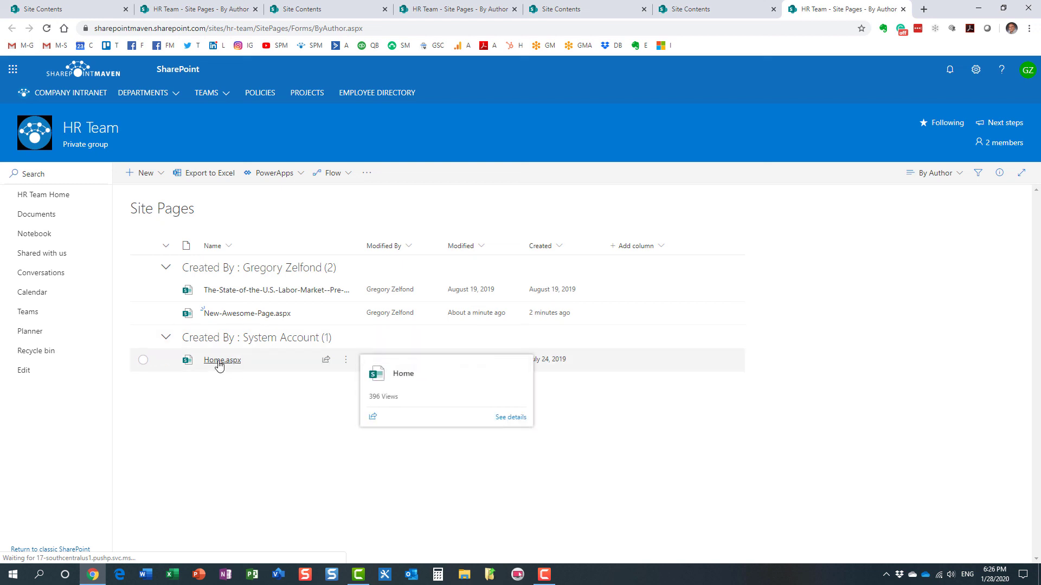